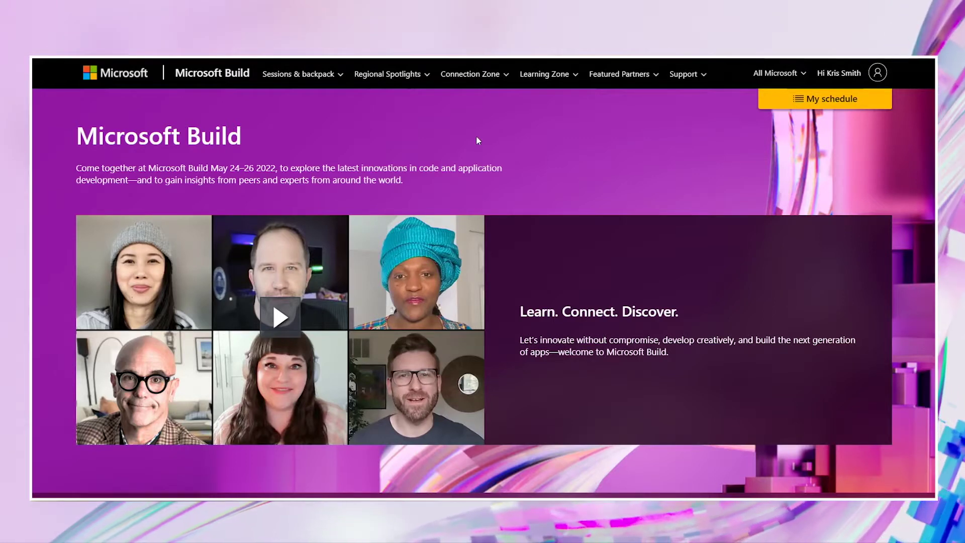
Browse the regional spotlight and support menus and reach the language selection page
click(407, 85)
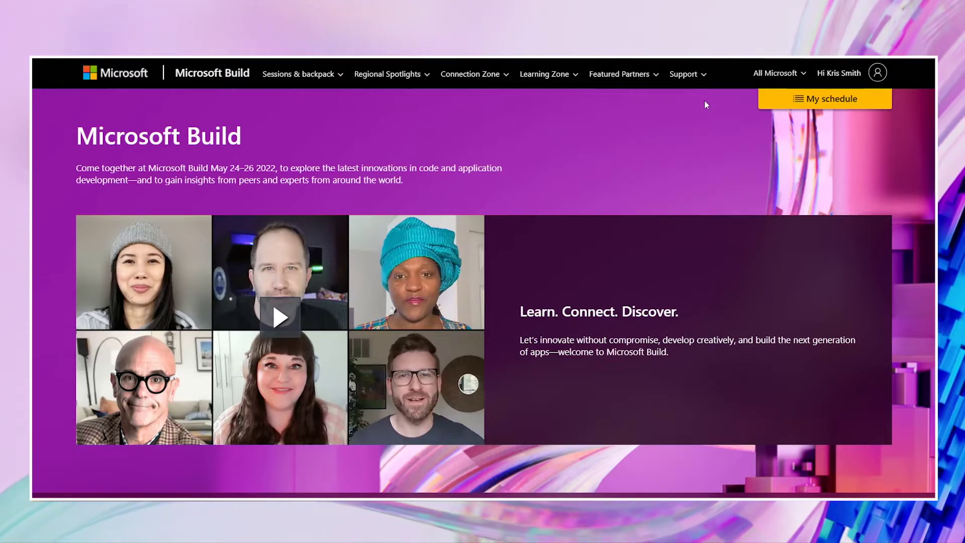
click(703, 80)
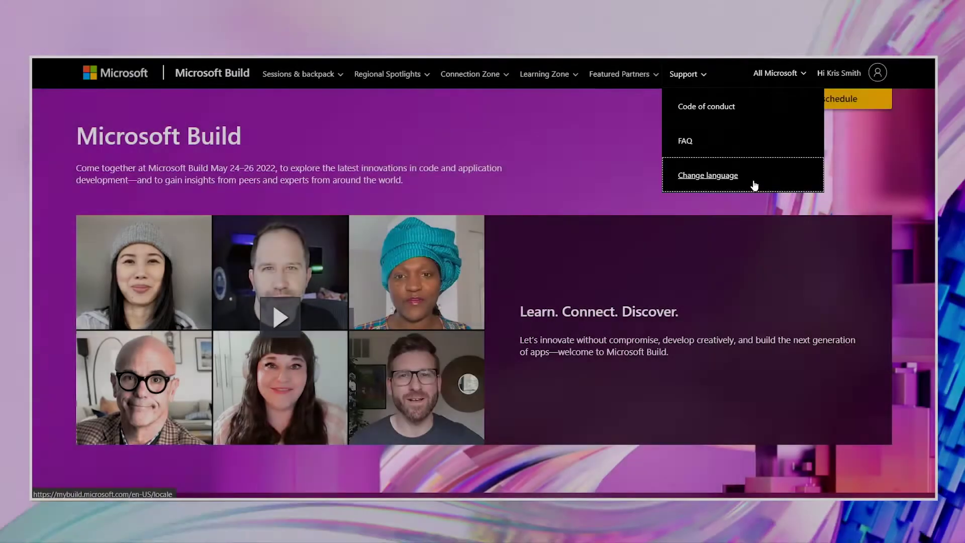
click(755, 186)
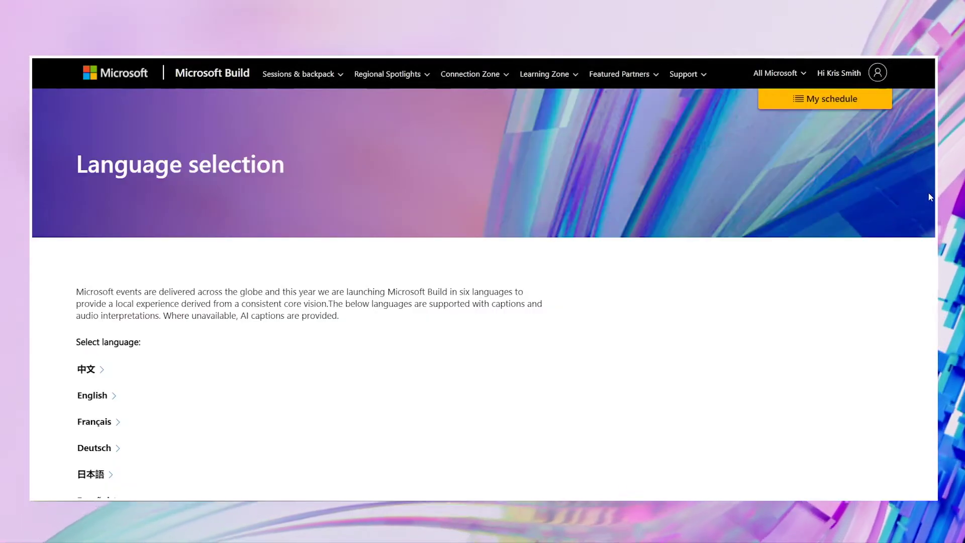
scroll(375, 362, down, 2)
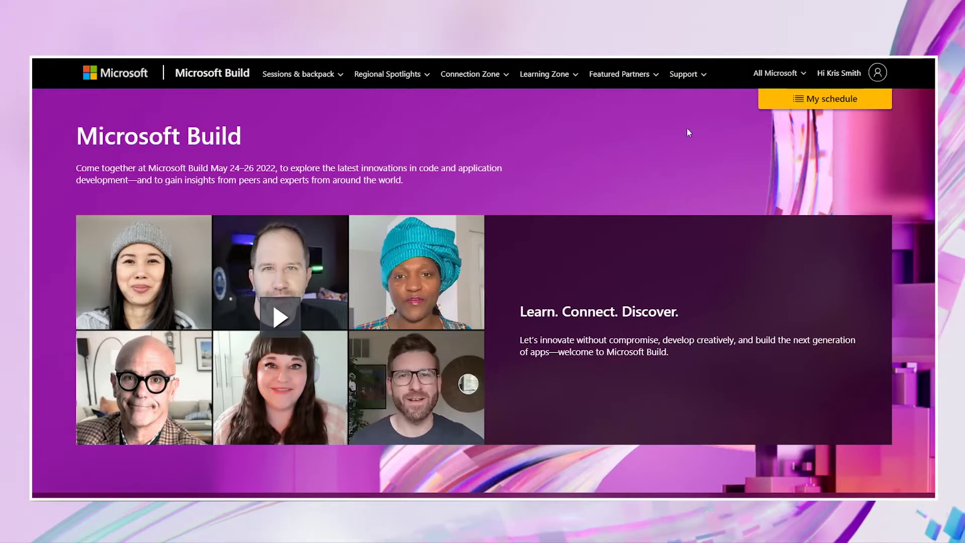
Update the MyBuild attendee profile's contact preferences and head back to Sessions & backpack
click(847, 81)
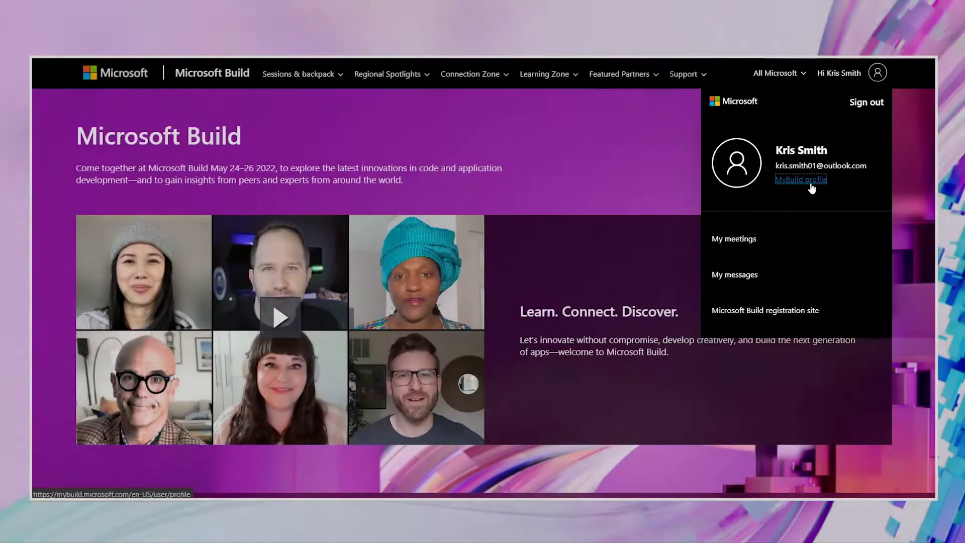
click(812, 185)
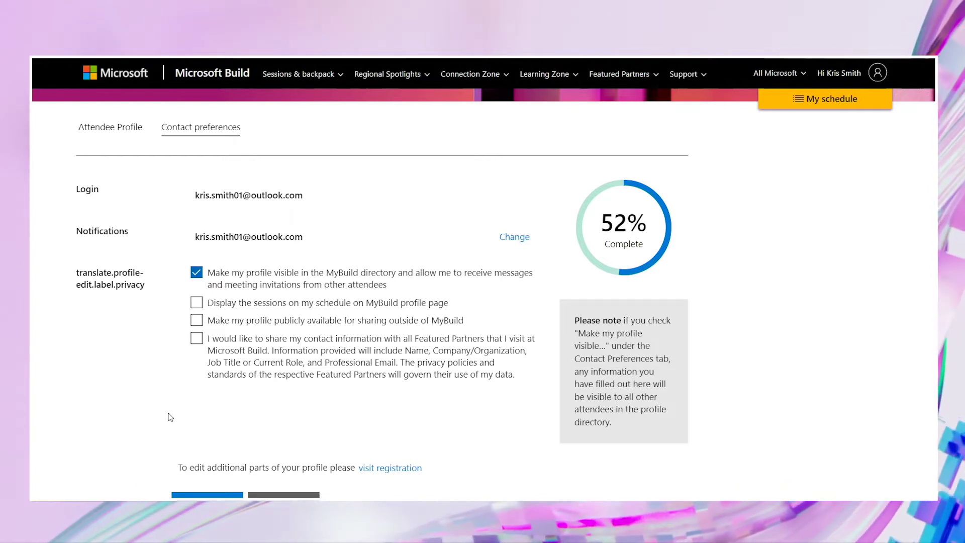
scroll(169, 417, down, 1)
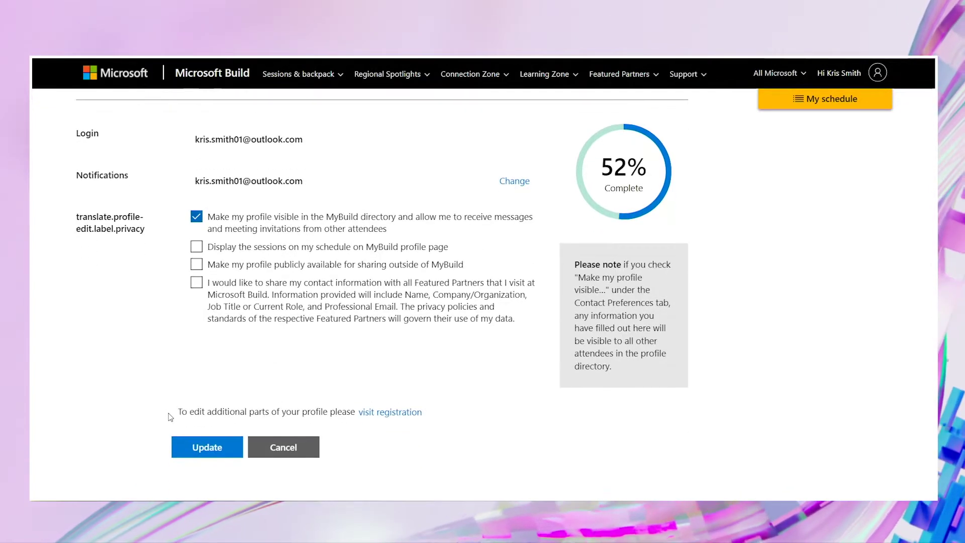
click(197, 449)
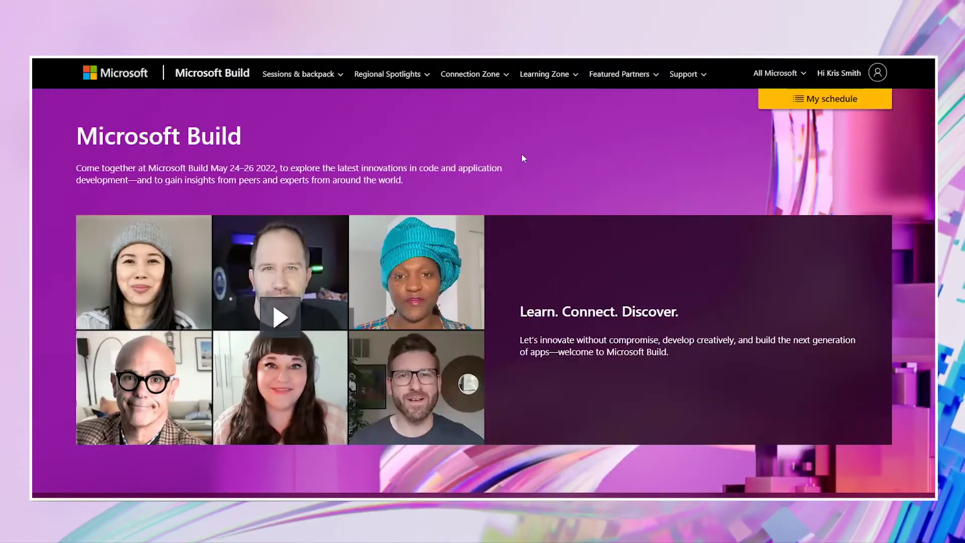
click(341, 77)
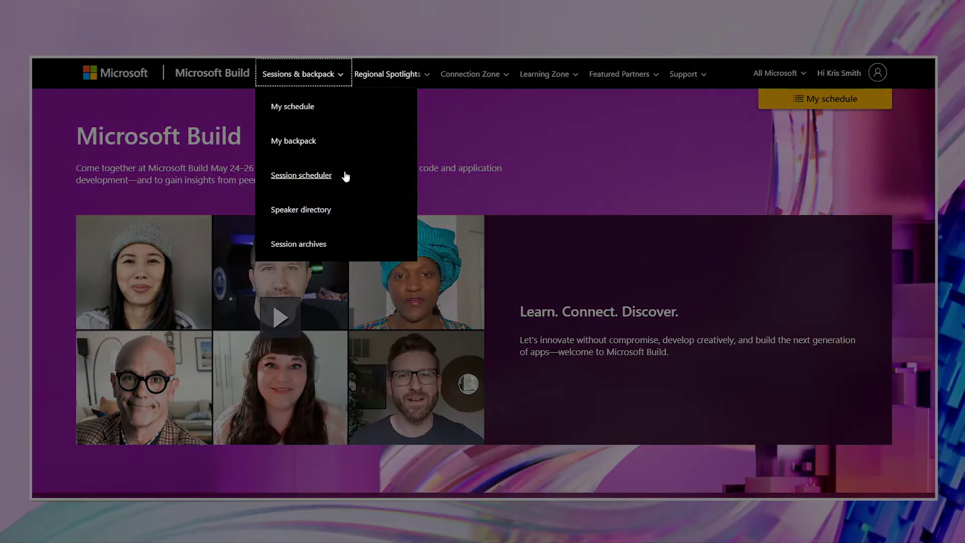
View the session scheduler with all 526 sessions and expand its Start time filter
click(346, 177)
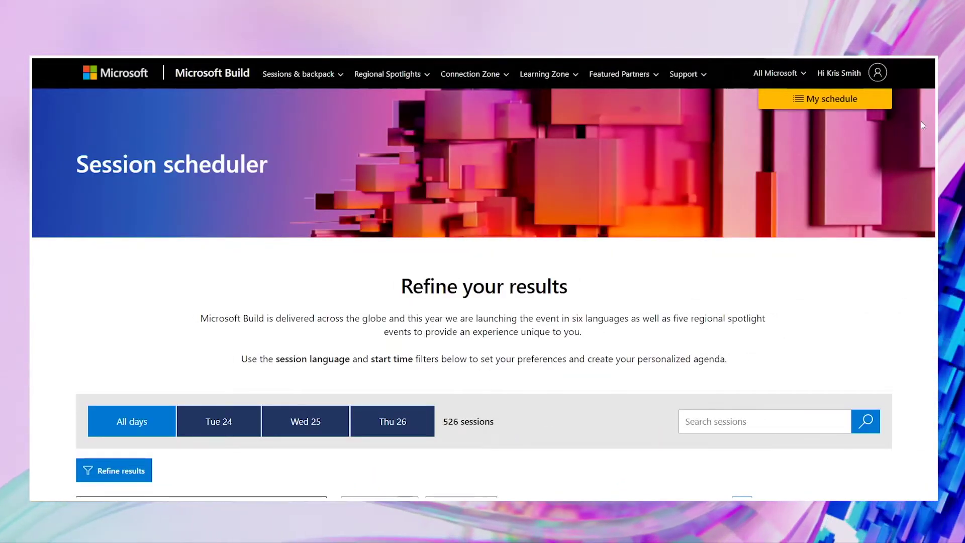
scroll(483, 302, down, 3)
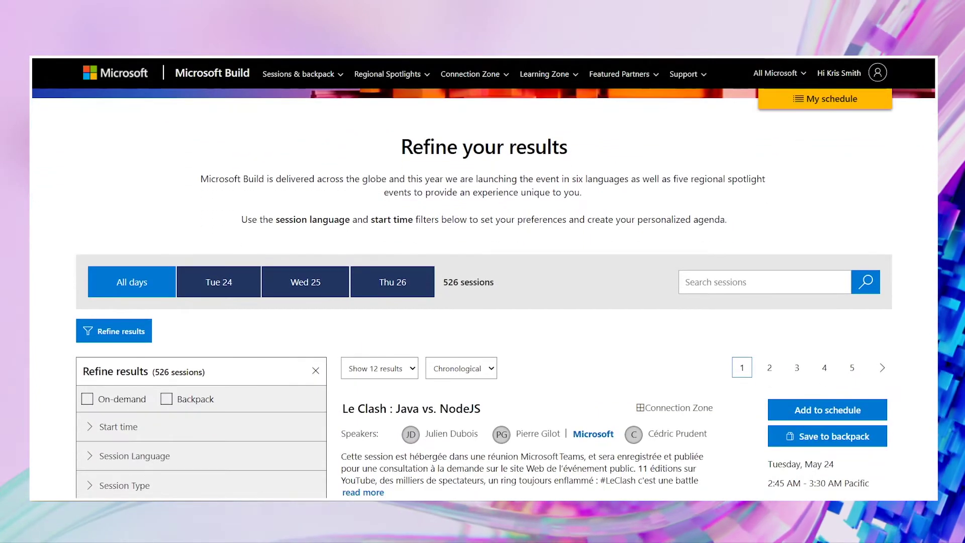
scroll(483, 302, down, 1)
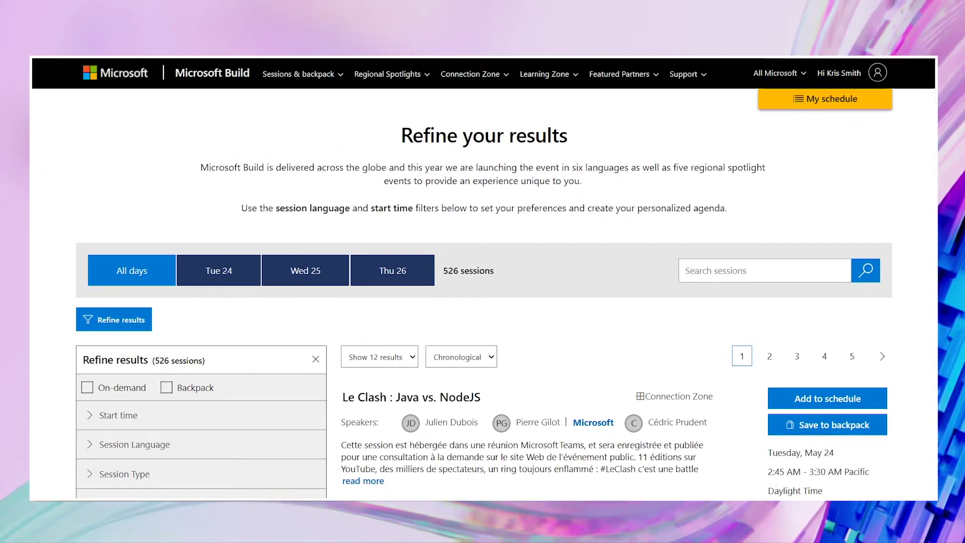
scroll(483, 301, down, 1)
click(158, 407)
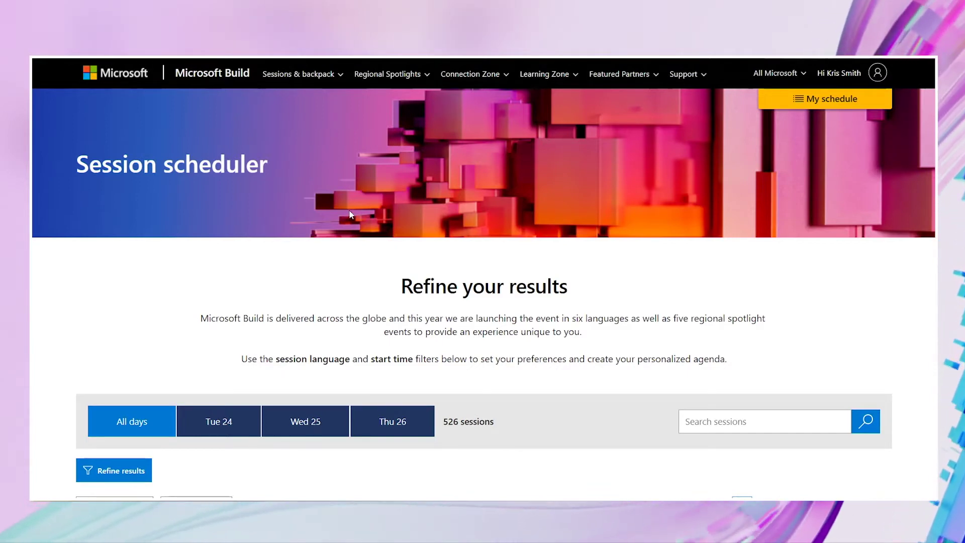
click(342, 79)
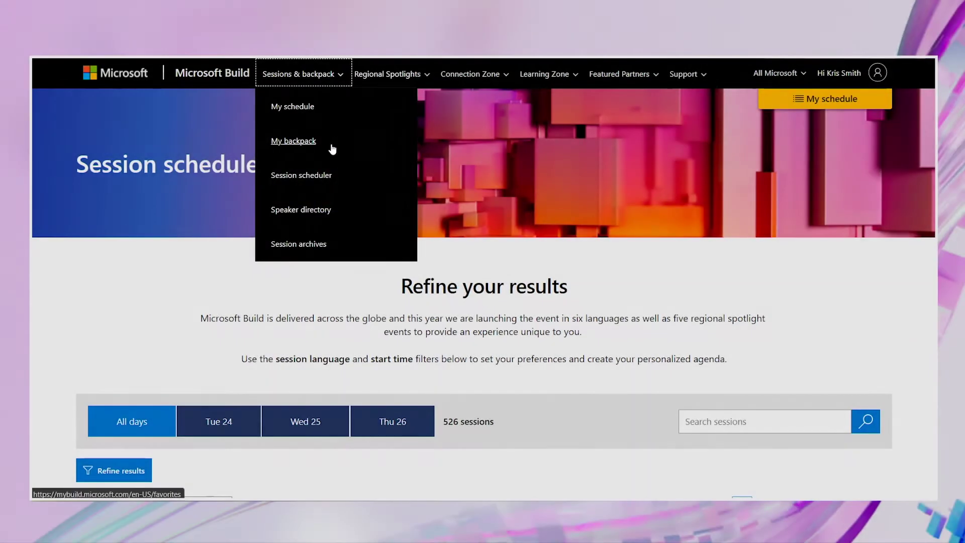
View My backpack listing the saved accessibility and DevSecOps sessions
click(332, 151)
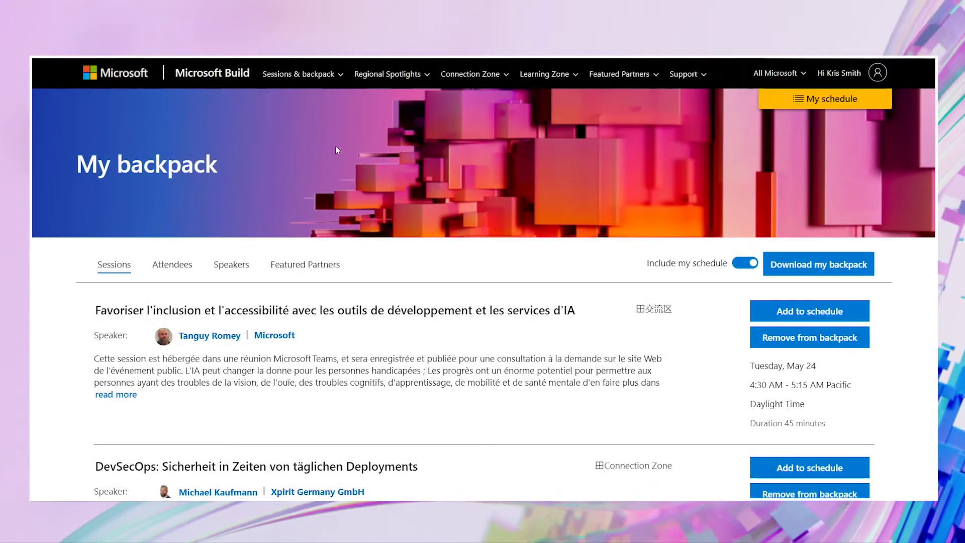
click(338, 80)
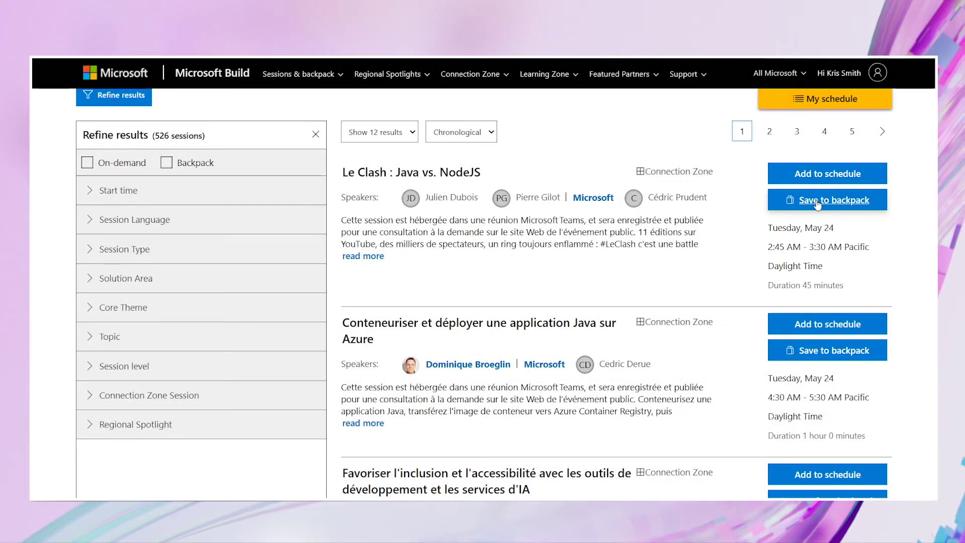
Save the Le Clash session to the backpack and go to the speaker directory
click(818, 202)
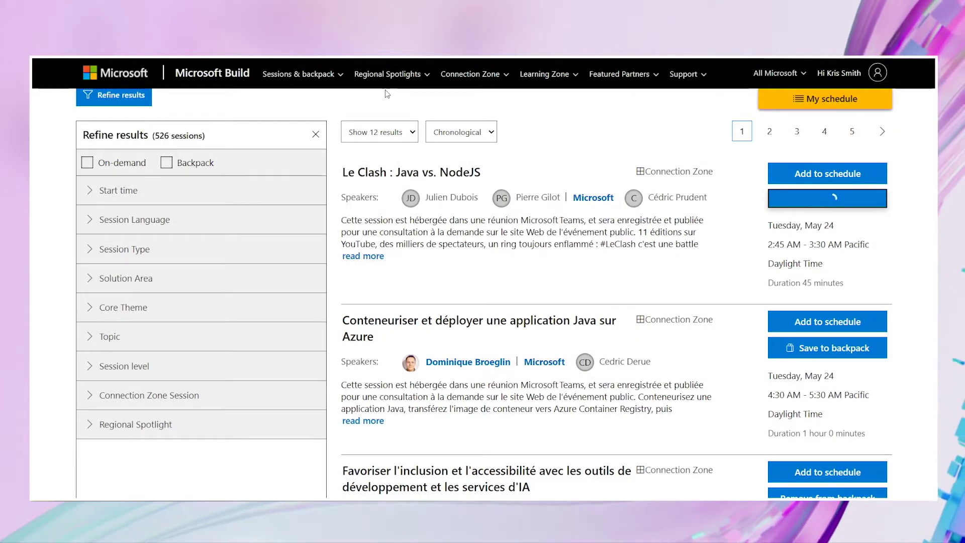
click(342, 75)
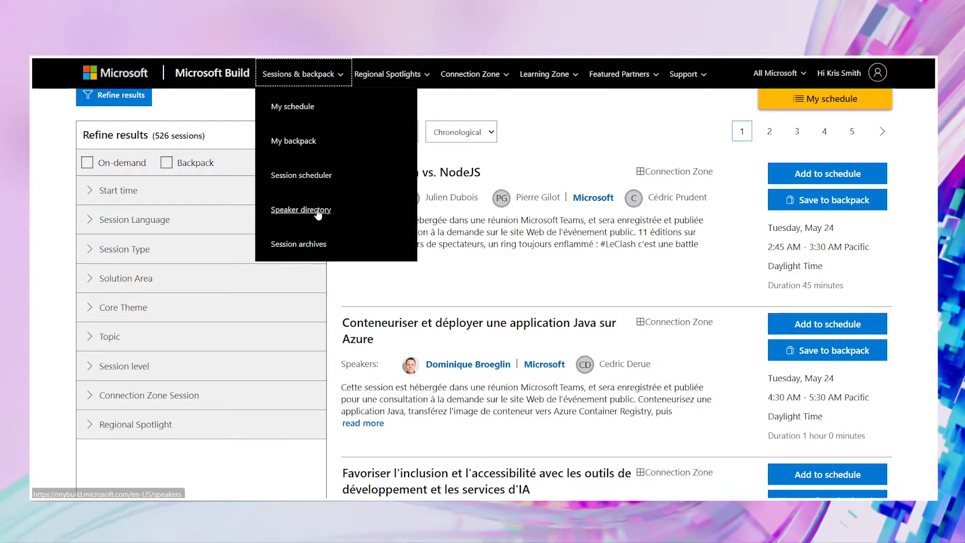
click(318, 214)
scroll(483, 302, down, 1)
scroll(932, 237, down, 1)
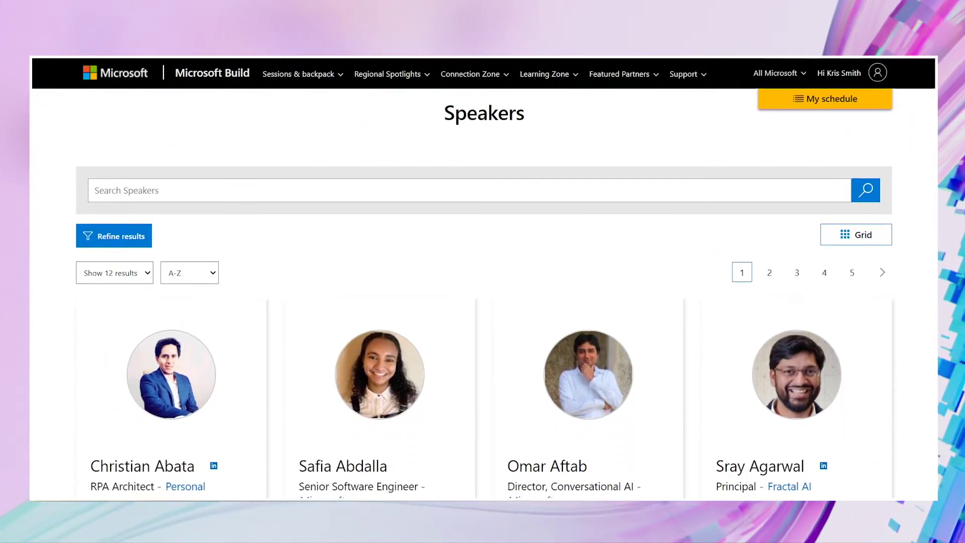
scroll(933, 237, down, 2)
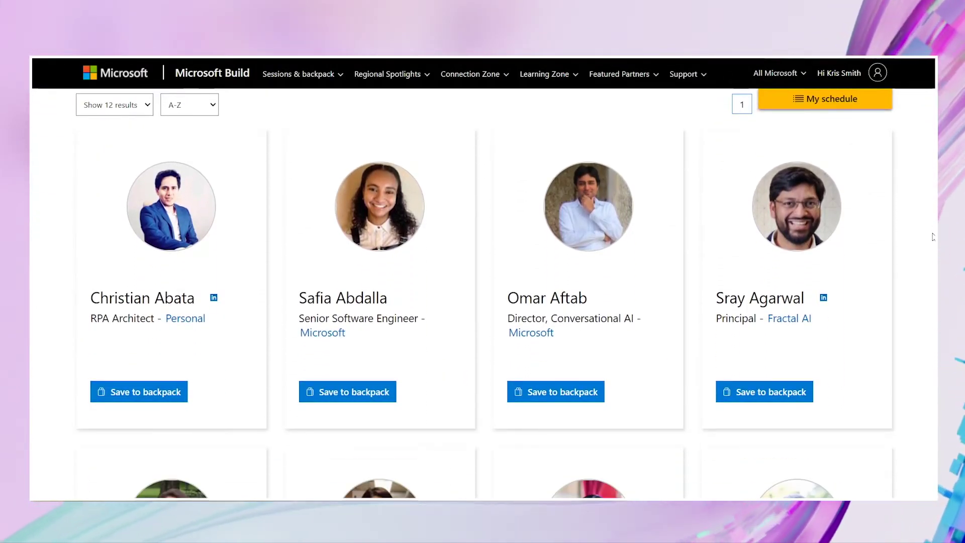
scroll(932, 236, down, 2)
scroll(891, 301, down, 2)
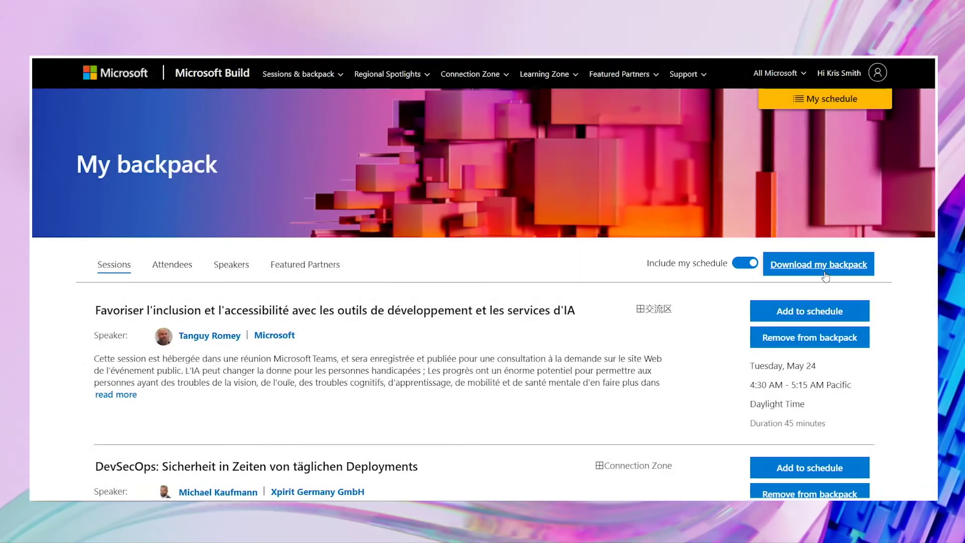
Show the My schedule pane with messages, meetings and Tuesday's sessions
click(848, 104)
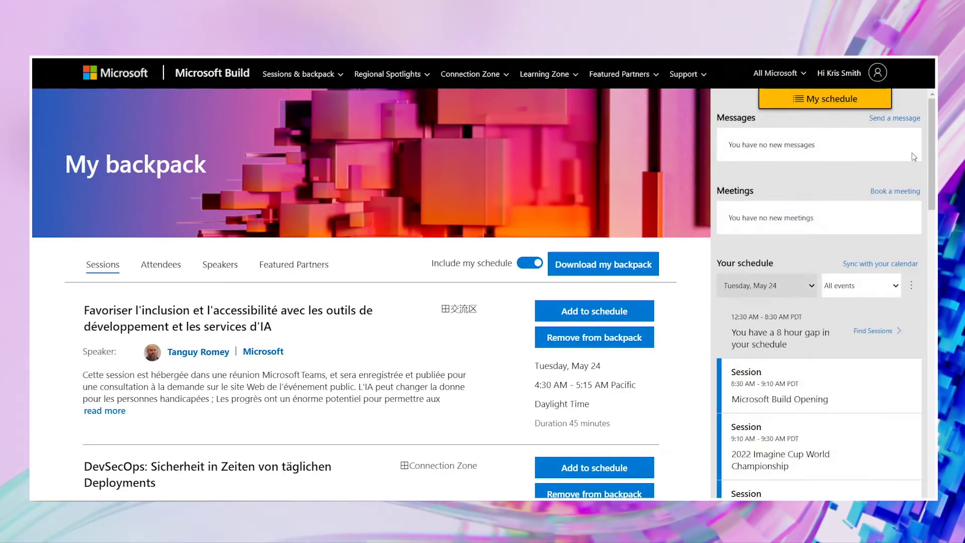
drag(934, 168, 927, 222)
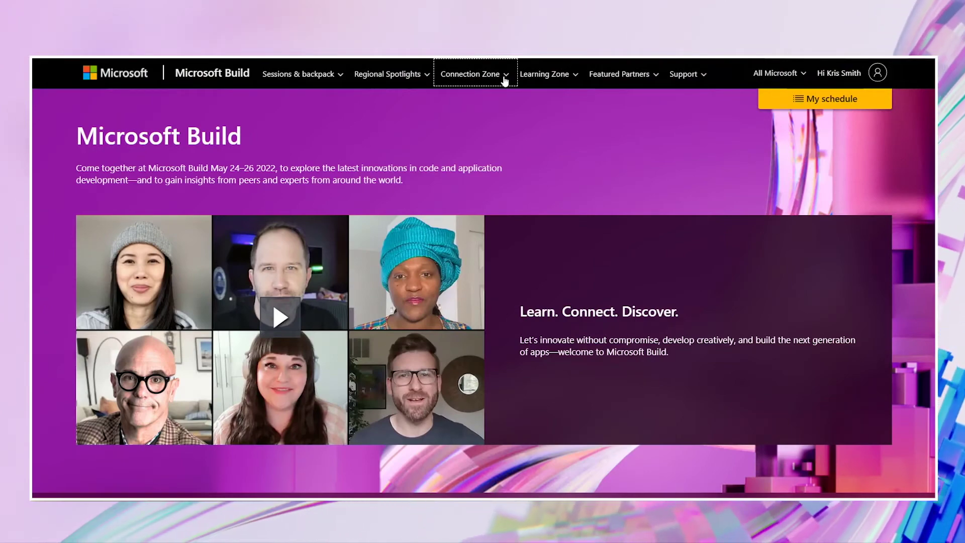
Bring up the Connection Zone menu from the home page
click(504, 82)
Go to the Connection Zone experiences page
click(508, 112)
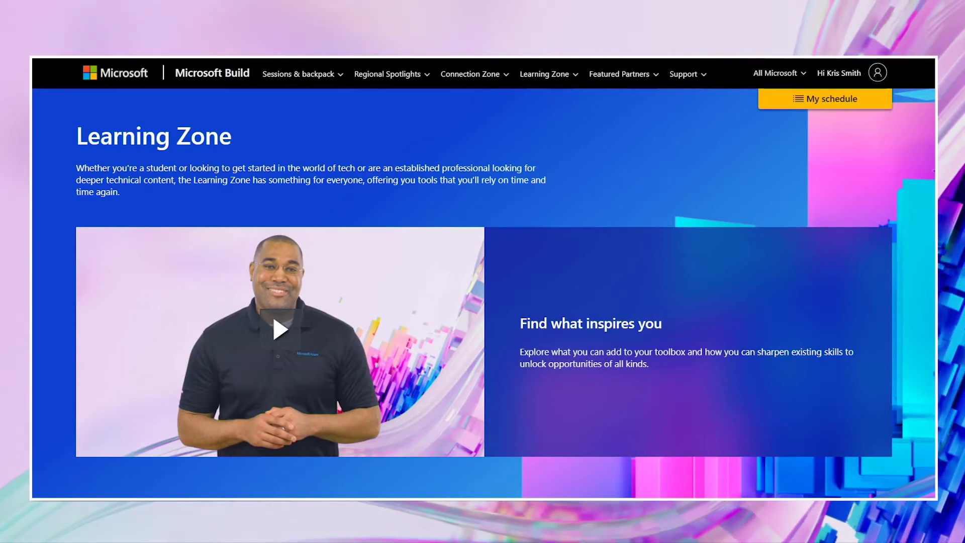
scroll(483, 302, down, 5)
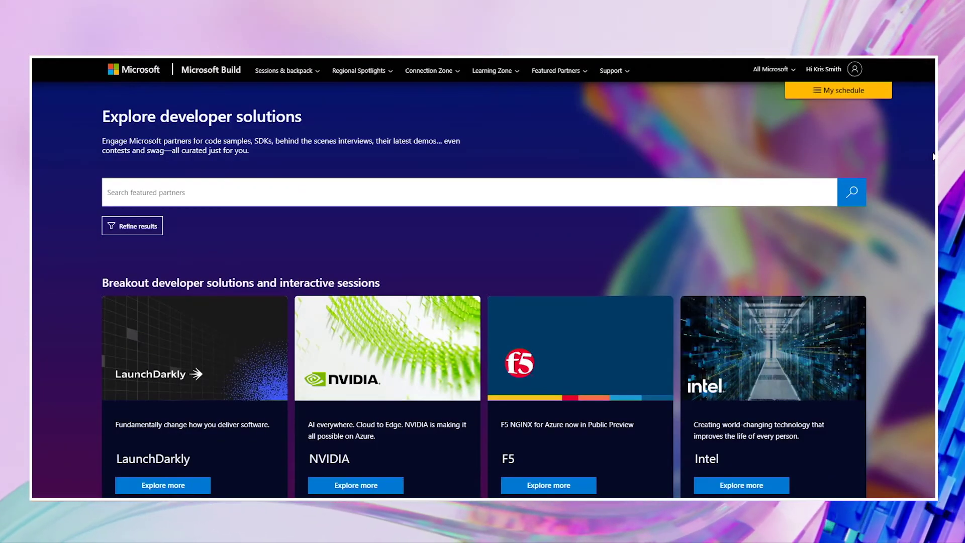
scroll(934, 158, down, 1)
scroll(931, 173, down, 1)
scroll(928, 197, down, 2)
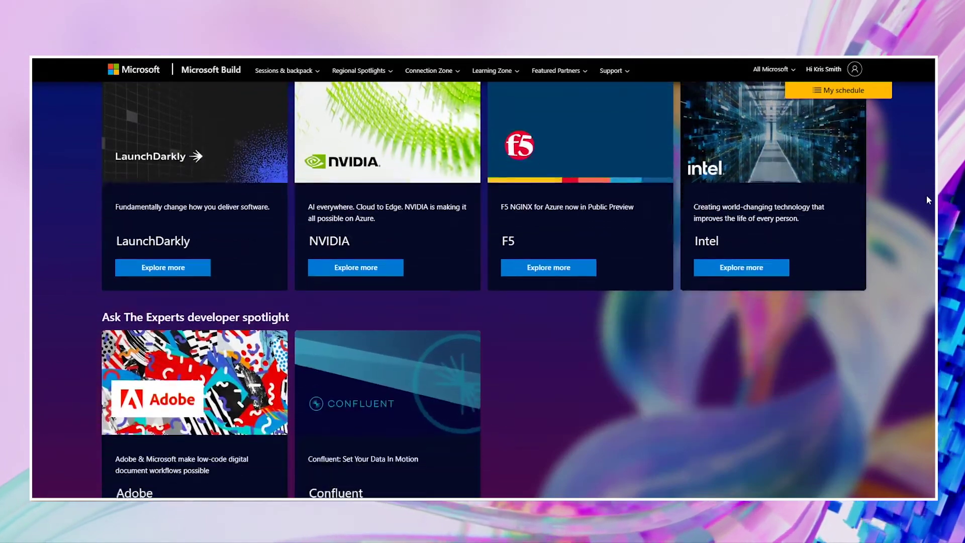
scroll(927, 204, down, 3)
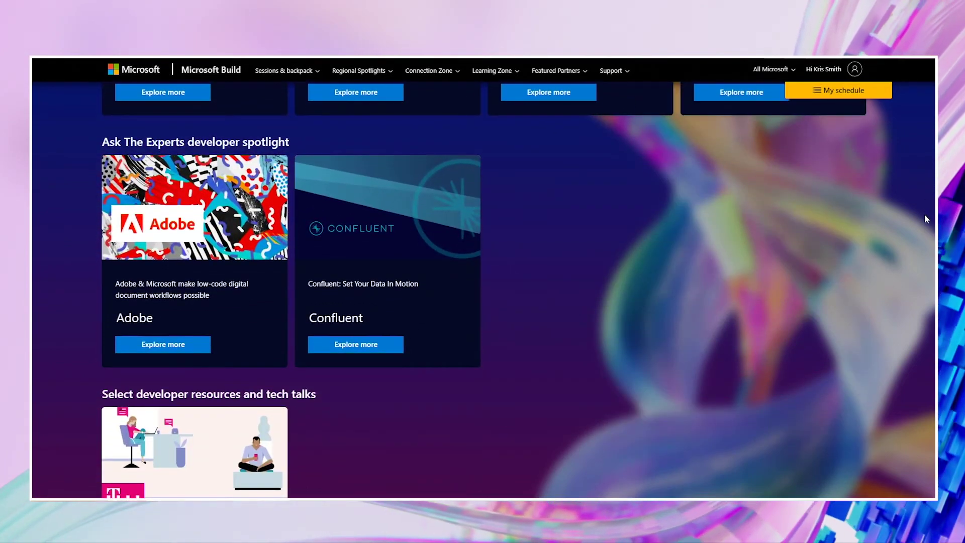
scroll(924, 215, down, 1)
scroll(918, 231, down, 2)
scroll(912, 263, down, 2)
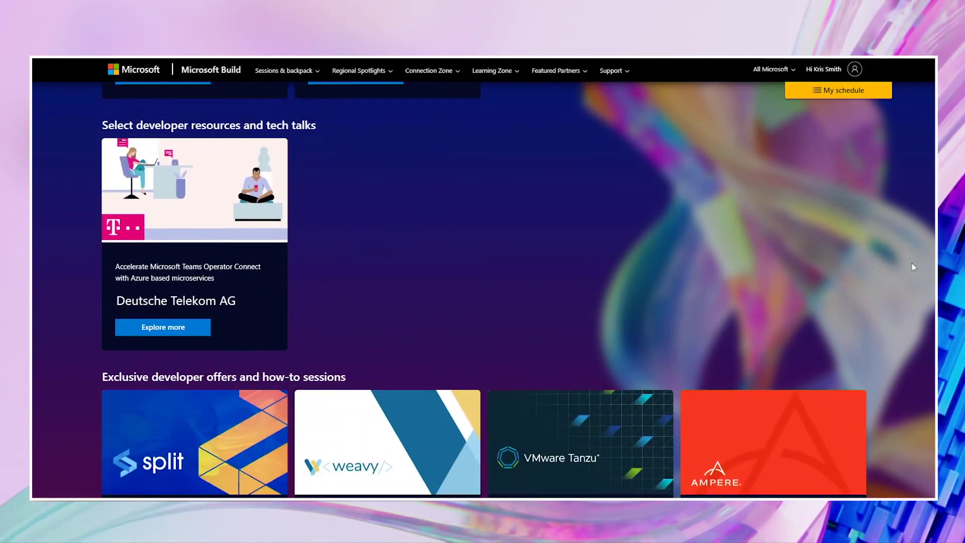
scroll(913, 265, down, 1)
scroll(909, 272, down, 1)
scroll(907, 283, down, 1)
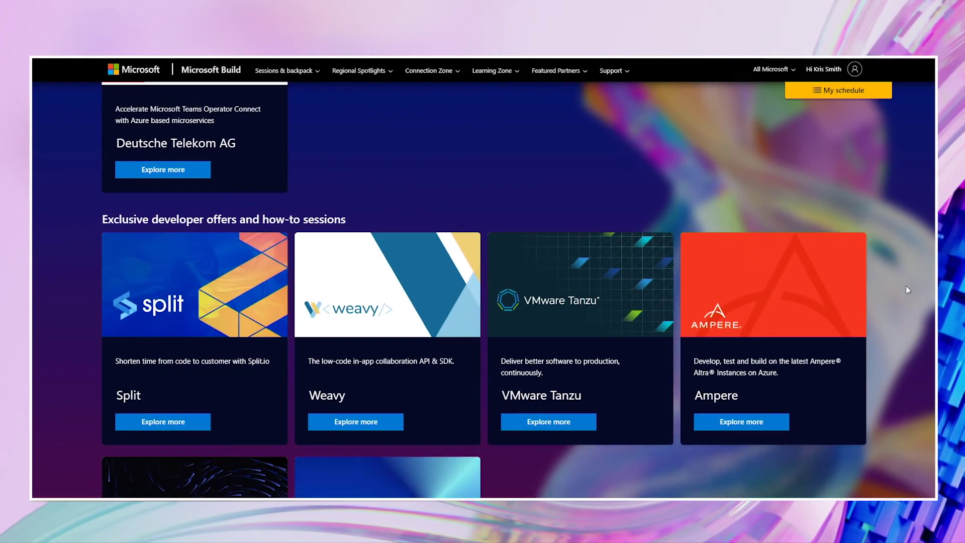
scroll(908, 290, down, 1)
scroll(906, 290, down, 1)
scroll(904, 299, down, 1)
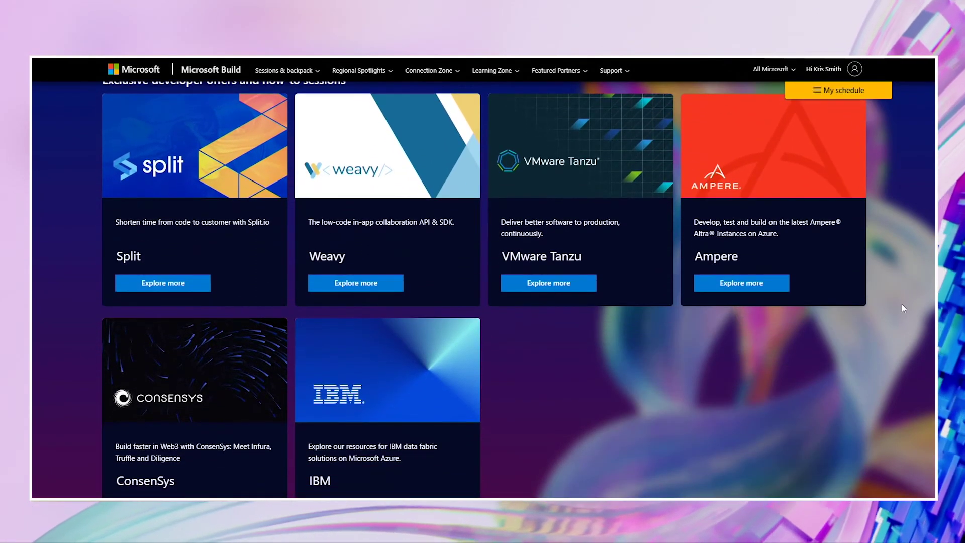
scroll(901, 309, down, 1)
scroll(897, 318, down, 1)
scroll(895, 332, down, 1)
scroll(893, 344, down, 1)
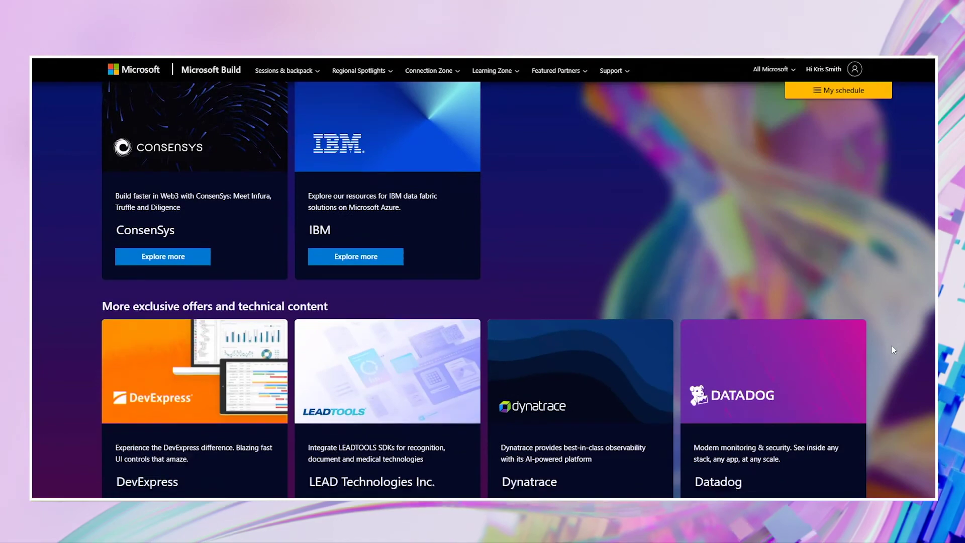
scroll(891, 354, down, 1)
scroll(892, 363, down, 1)
scroll(890, 369, down, 1)
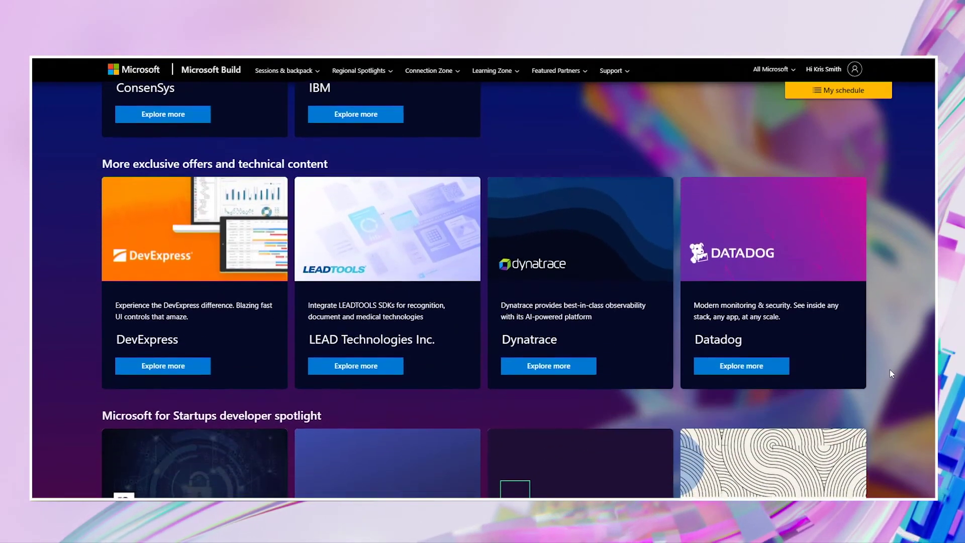
scroll(891, 372, down, 1)
scroll(889, 383, down, 1)
scroll(886, 394, down, 1)
scroll(887, 402, down, 1)
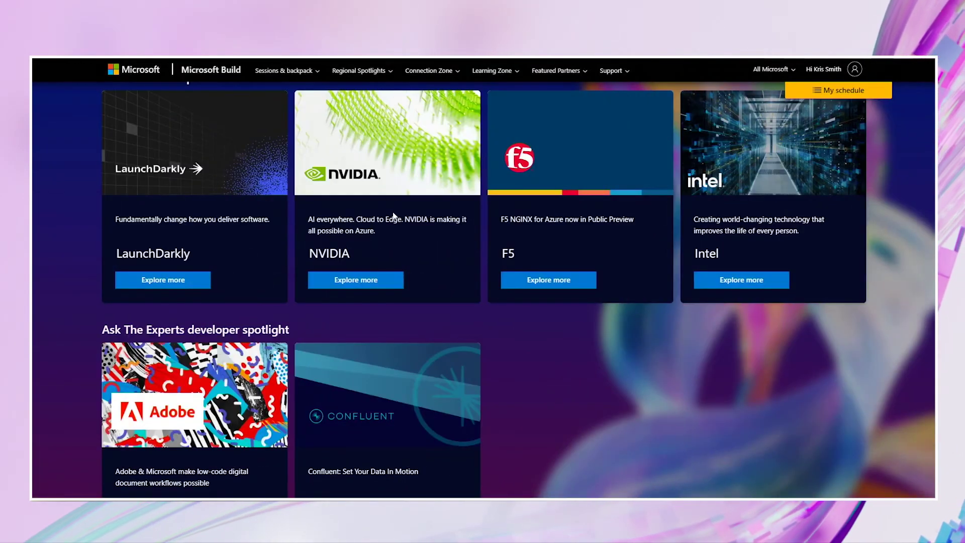
Explore NVIDIA's 'Accelerated Computing on Azure' partner page with its video and offers
click(379, 285)
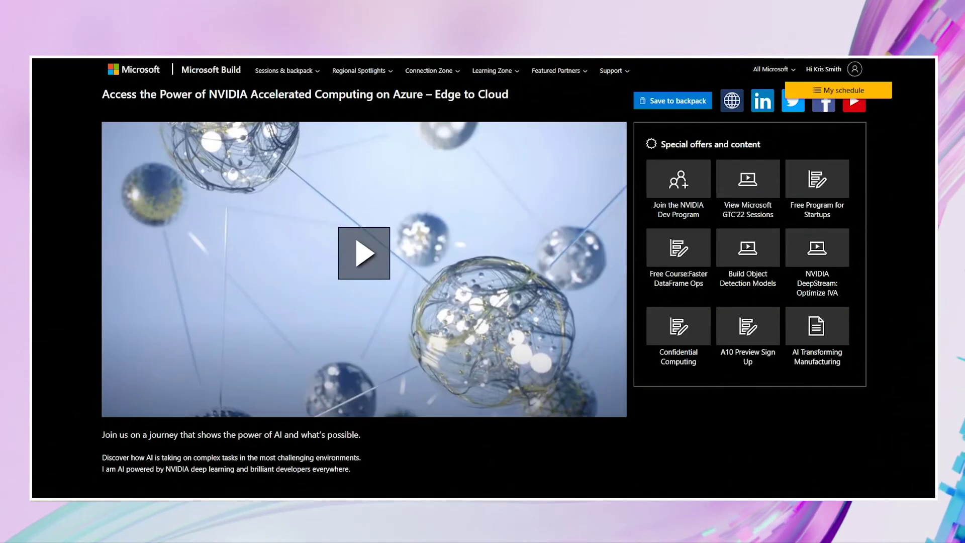